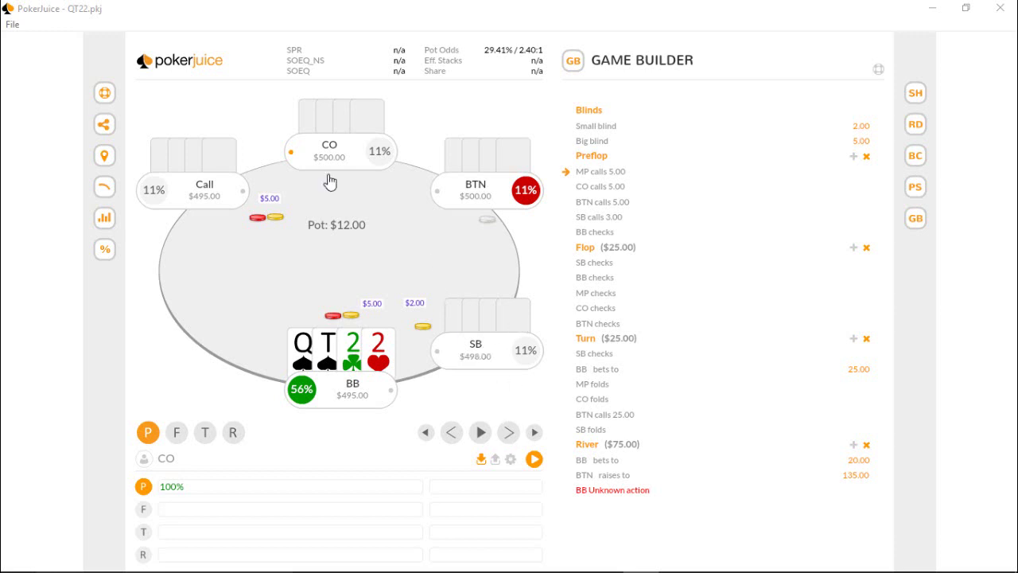
# Replay the CO, BTN and SB preflop calls and the big blind's check, building a $25 pot.
pyautogui.click(512, 439)
pyautogui.click(508, 433)
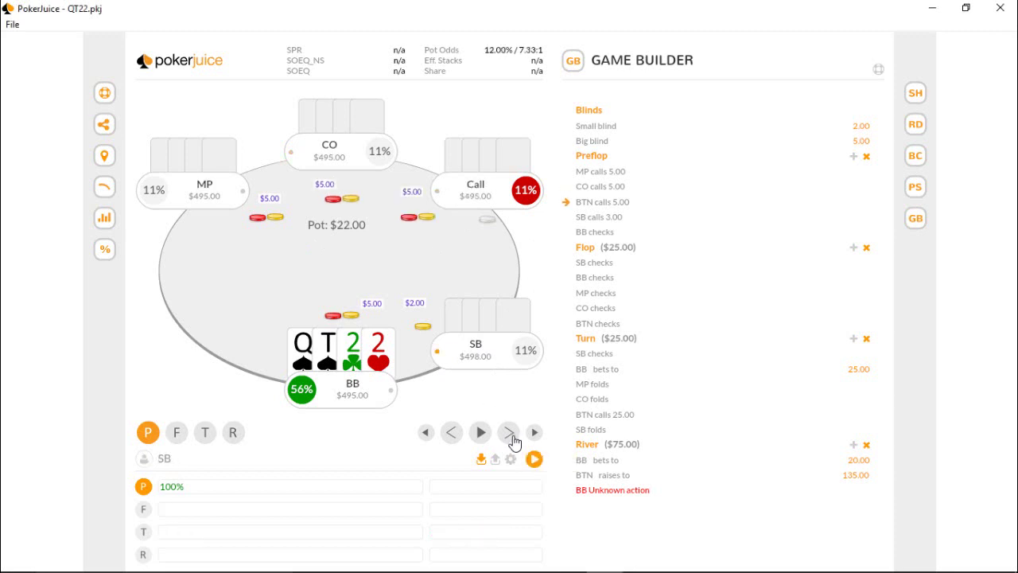
pyautogui.moveTo(291, 261)
pyautogui.moveTo(278, 299)
pyautogui.click(509, 432)
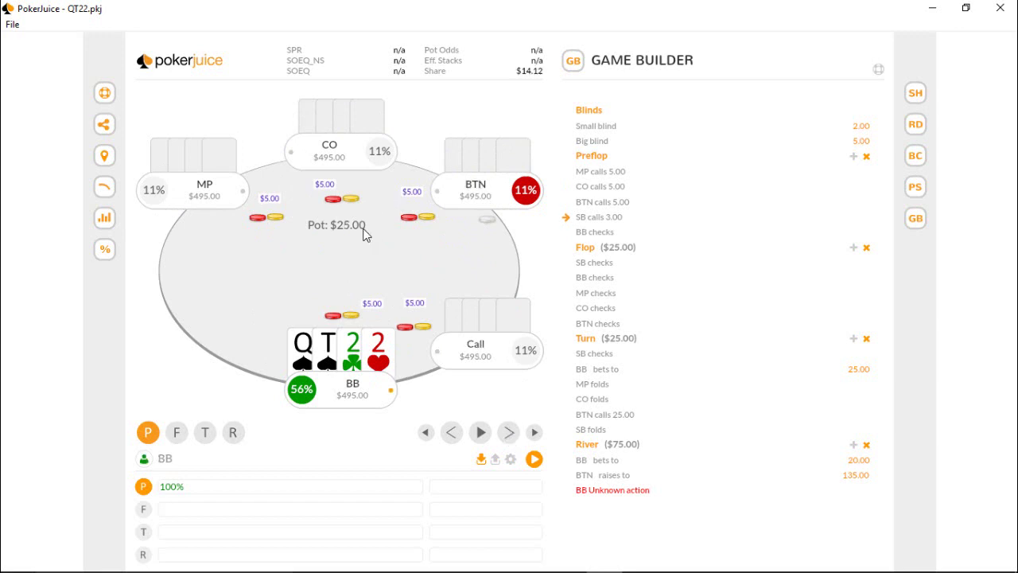
pyautogui.moveTo(355, 361)
pyautogui.click(505, 440)
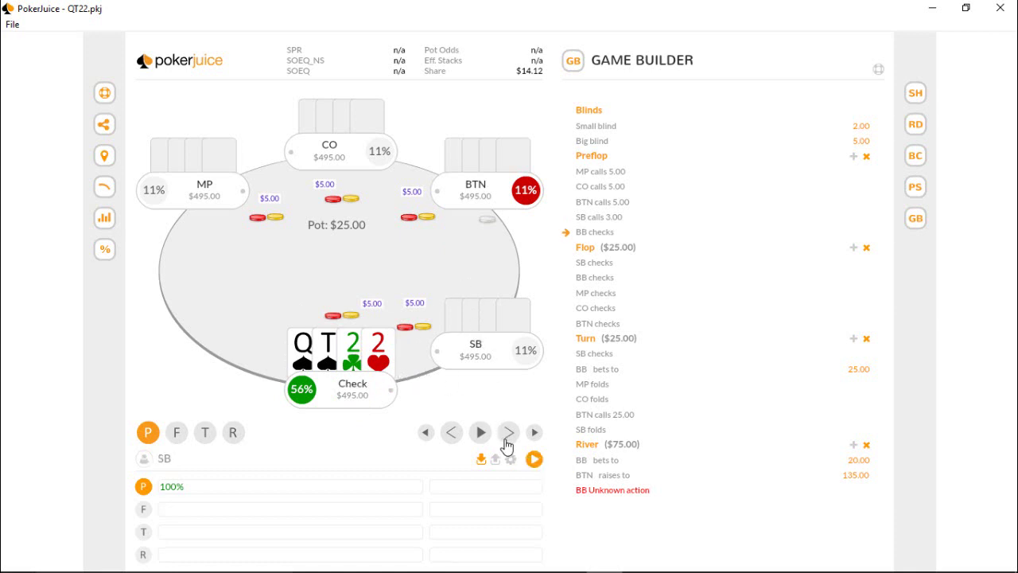
# Deal the J♣ 9♥ 2♠ flop with $25 in the pot.
pyautogui.click(507, 442)
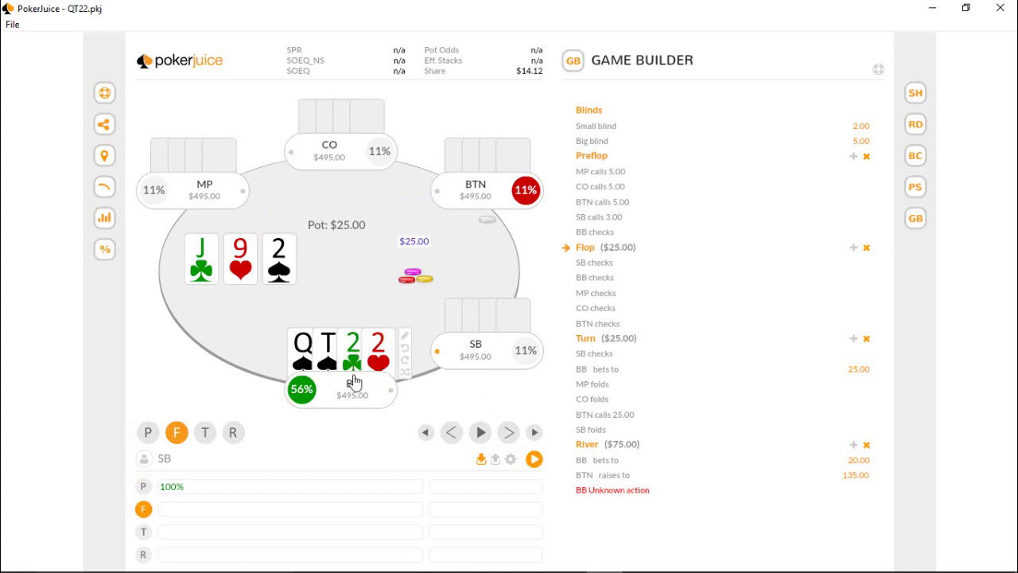
pyautogui.moveTo(378, 338)
pyautogui.moveTo(238, 259)
# Play the SB and BB checks on the J♣ 9♥ 2♠ flop.
pyautogui.click(508, 434)
pyautogui.click(509, 433)
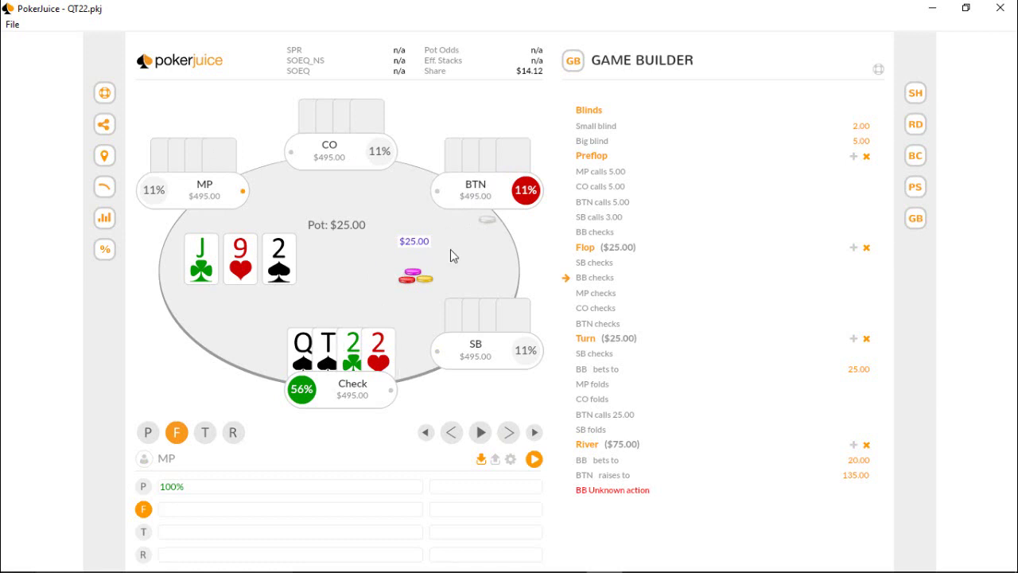
pyautogui.moveTo(372, 254)
pyautogui.moveTo(303, 350)
pyautogui.moveTo(304, 390)
pyautogui.moveTo(386, 382)
pyautogui.moveTo(355, 337)
pyautogui.moveTo(302, 259)
# Complete the flop with checks from MP, CO and BTN.
pyautogui.moveTo(339, 274)
pyautogui.click(507, 432)
pyautogui.click(505, 432)
pyautogui.click(506, 432)
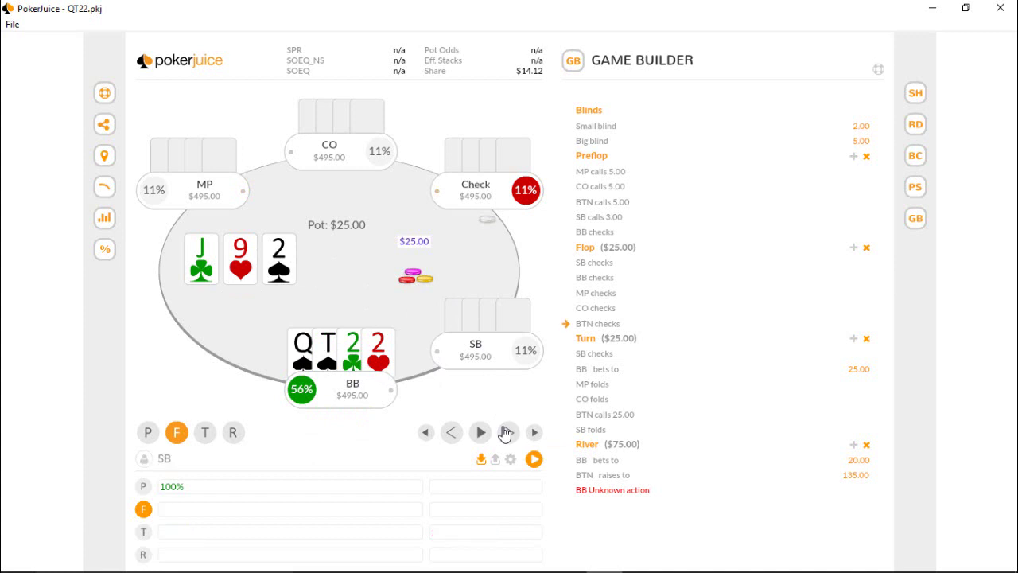
# Deal the A♥ turn and play the small blind's check.
pyautogui.click(506, 432)
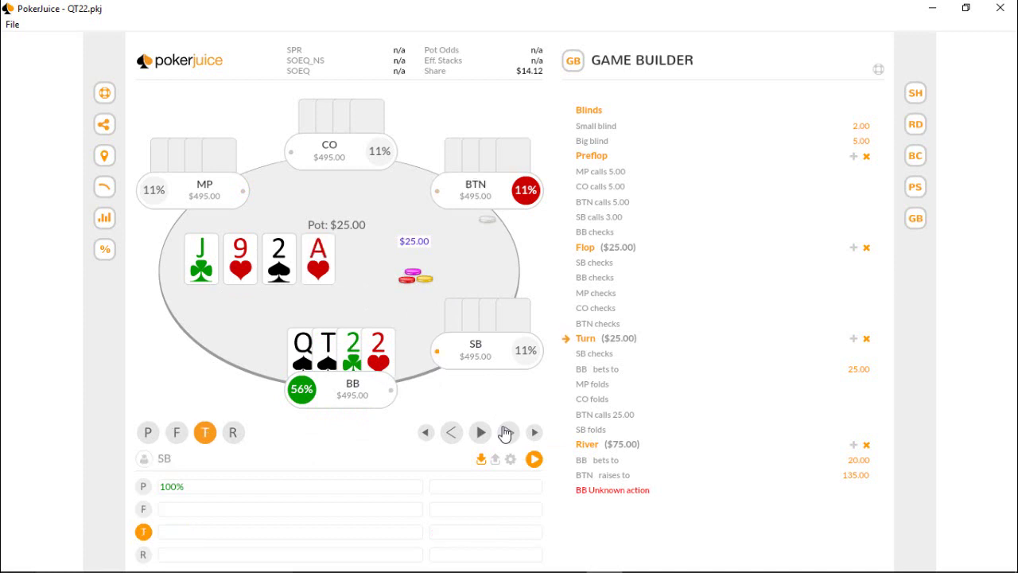
pyautogui.click(504, 432)
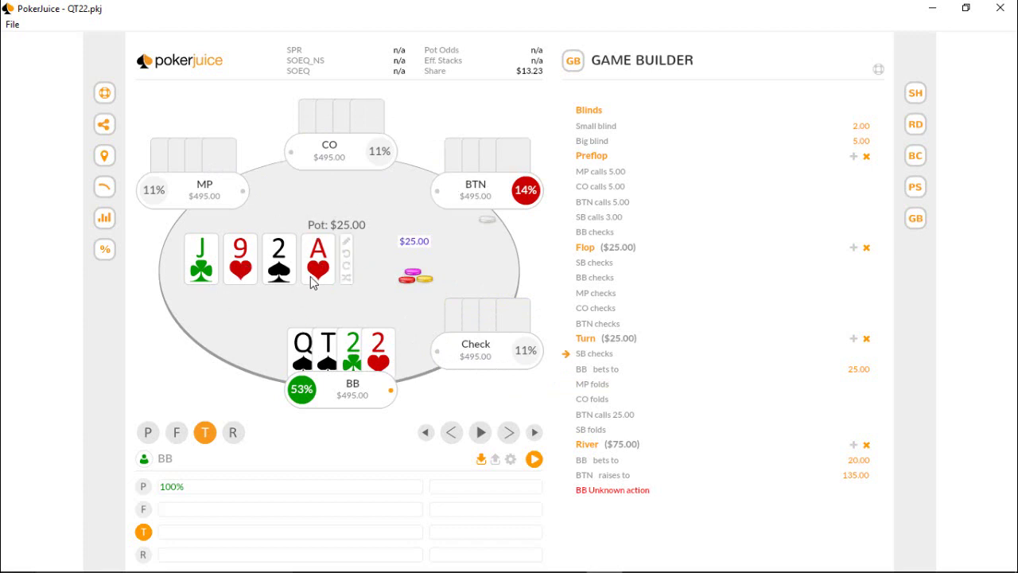
pyautogui.moveTo(352, 358)
pyautogui.moveTo(277, 272)
pyautogui.moveTo(358, 277)
pyautogui.moveTo(259, 250)
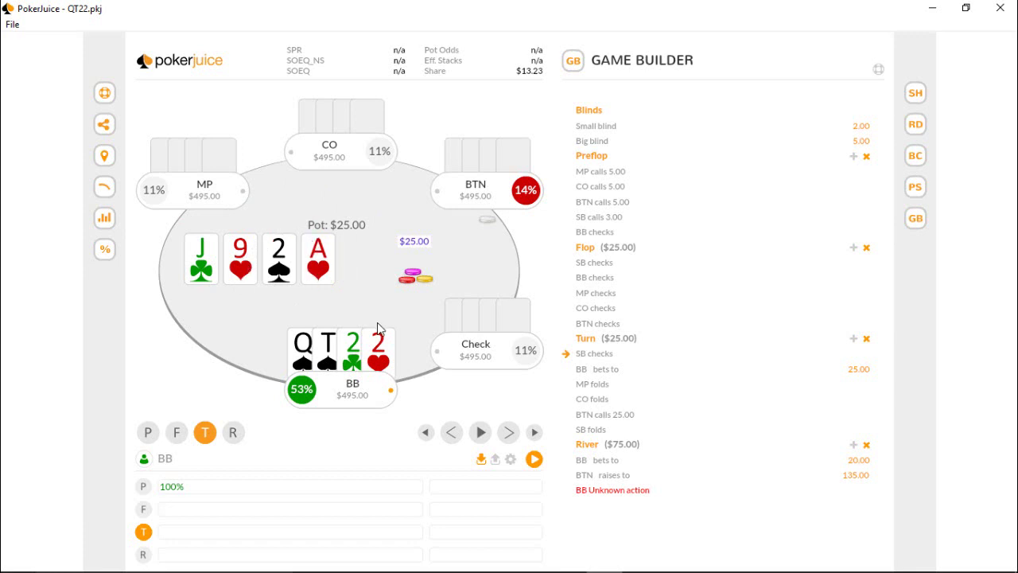
pyautogui.moveTo(315, 367)
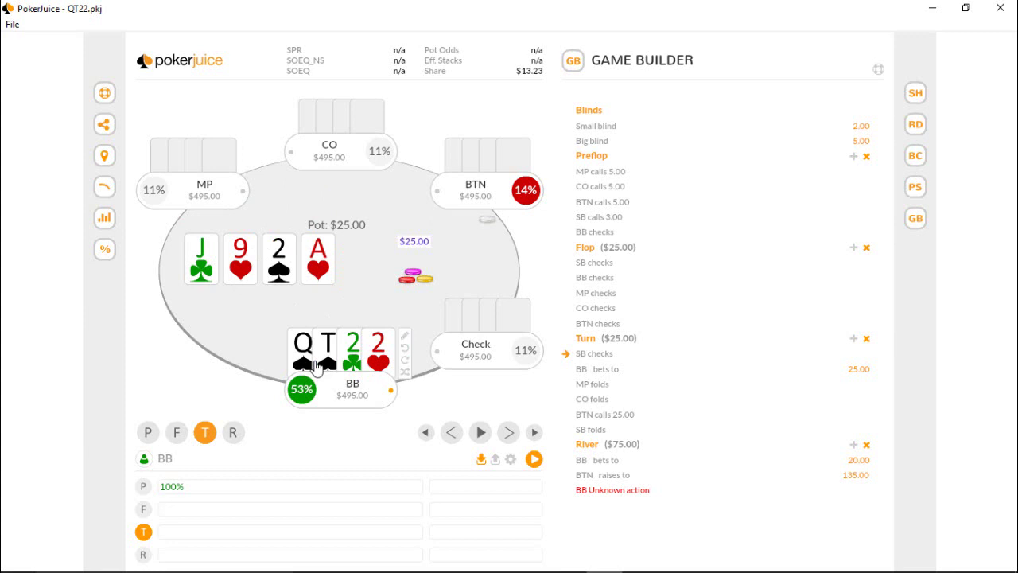
# Play BB's $25 turn bet, MP, CO and SB folds, BTN's call, then deal the 8♥ river.
pyautogui.click(506, 436)
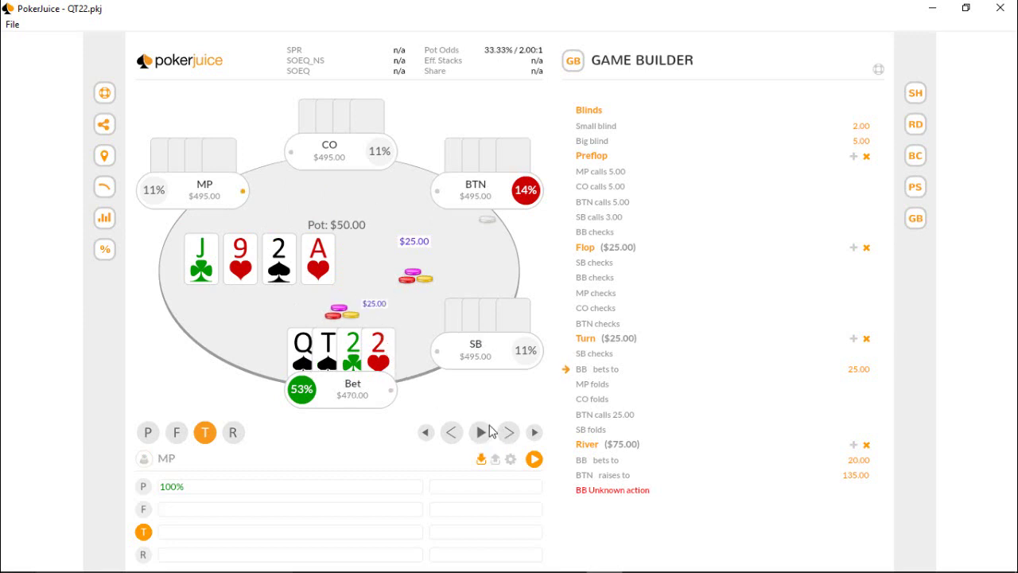
pyautogui.click(513, 440)
pyautogui.click(513, 440)
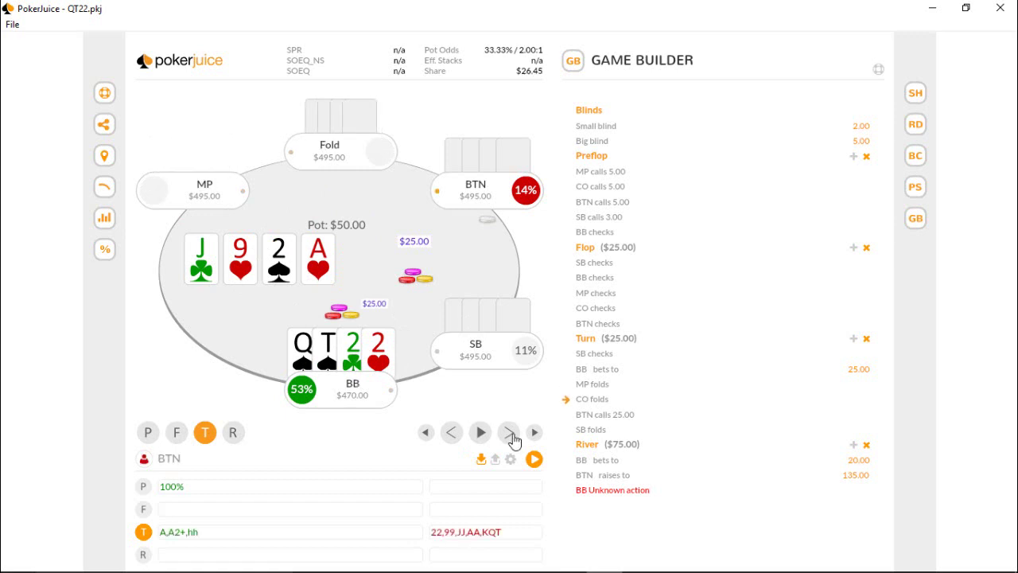
pyautogui.click(513, 440)
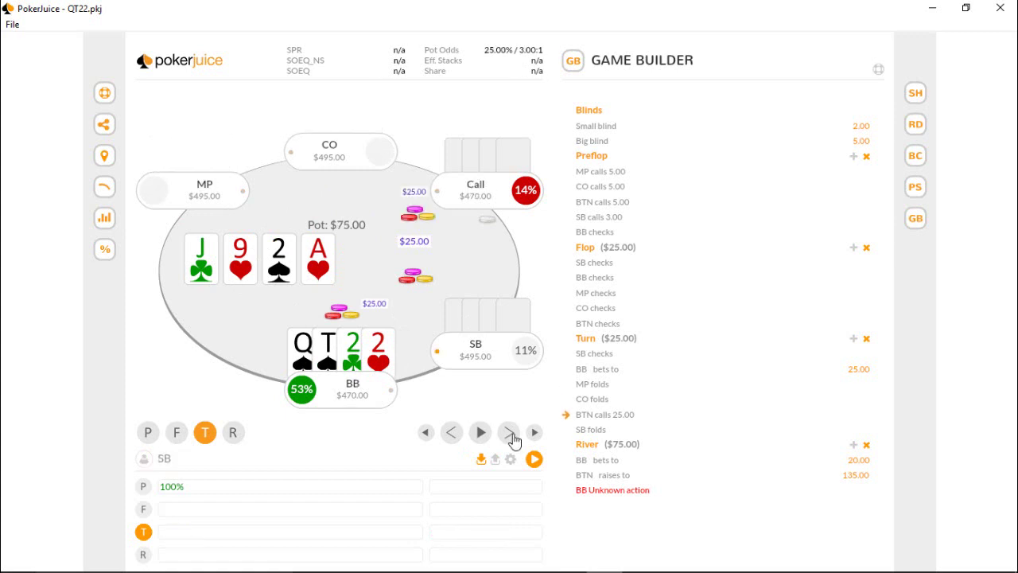
pyautogui.click(513, 440)
pyautogui.click(512, 440)
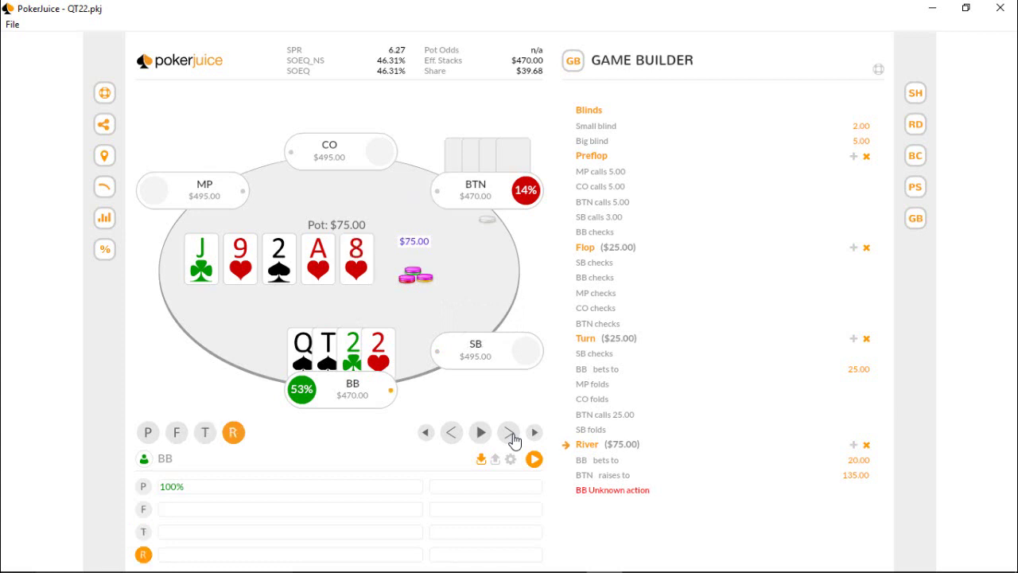
pyautogui.click(513, 440)
# Compute BTN's river Range Distribution: hh 46.43%, A2+ 34.63%.
pyautogui.click(917, 131)
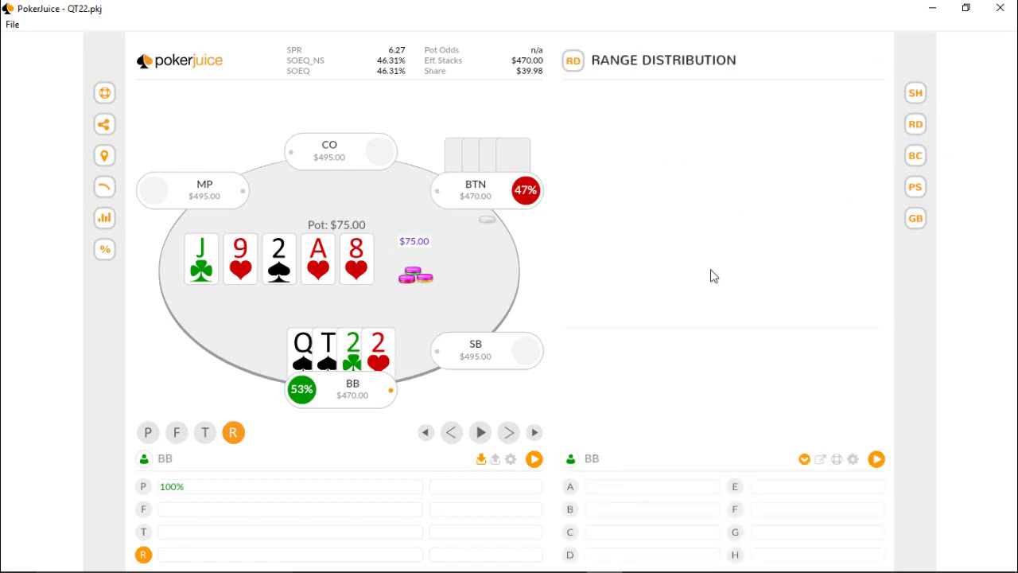
pyautogui.click(494, 190)
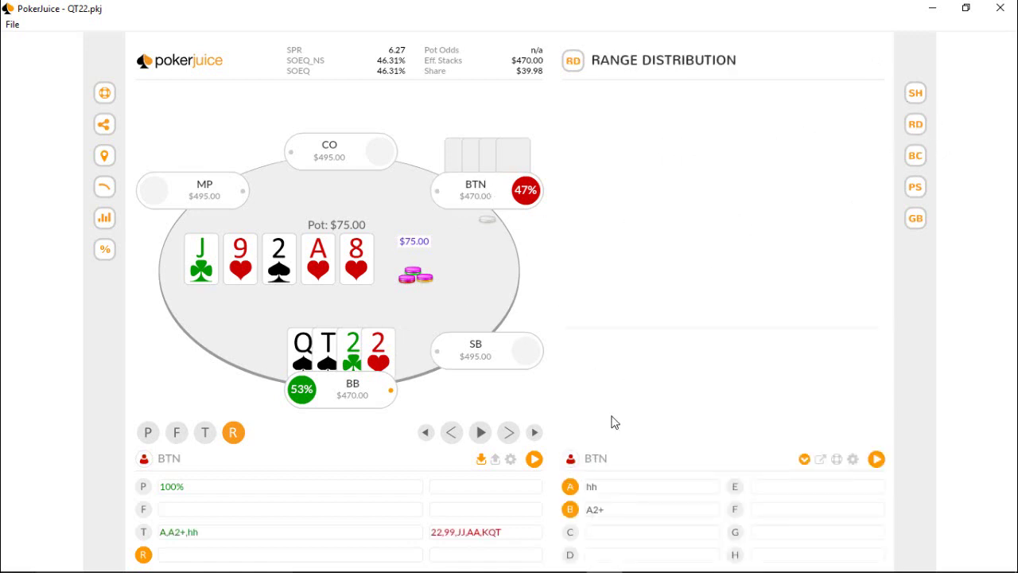
pyautogui.click(876, 459)
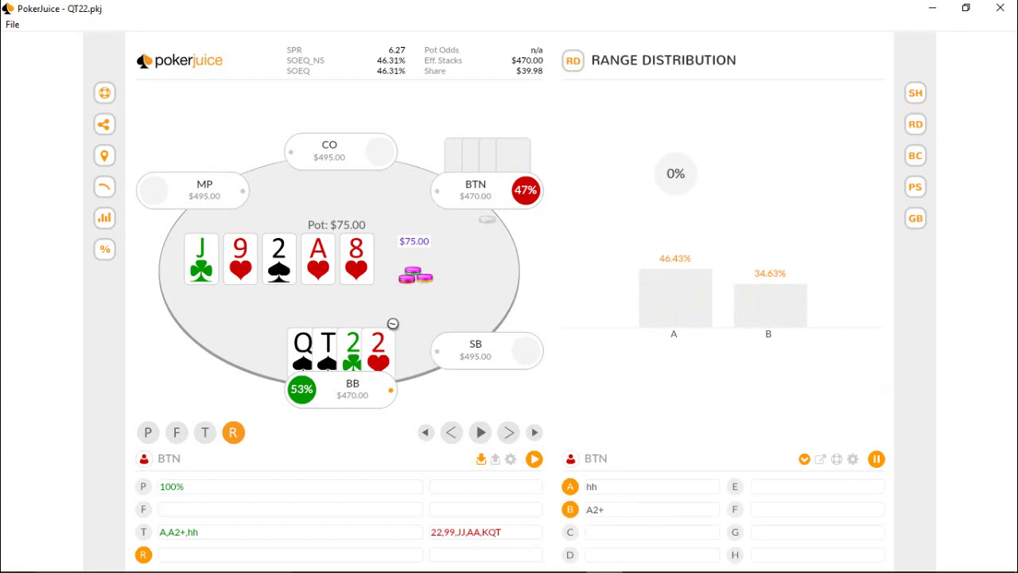
pyautogui.moveTo(613, 508)
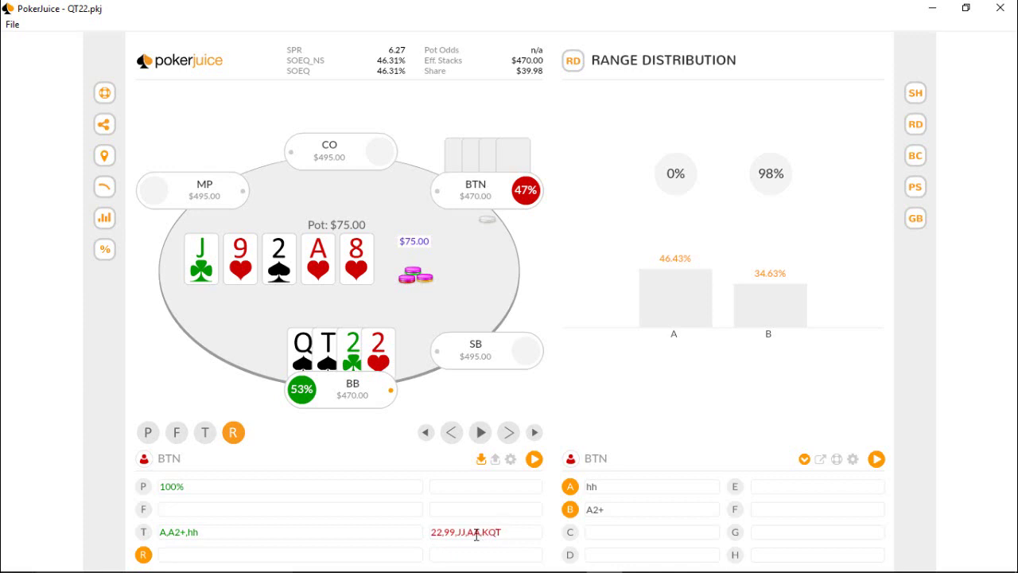
# Change range A from hh to Thh+ and recompute: Thh+ 33.98%, A2+ 47.07%.
pyautogui.moveTo(686, 302)
pyautogui.moveTo(374, 263)
pyautogui.press('BackSpace')
pyautogui.press('BackSpace')
pyautogui.write('Thh+')
pyautogui.click(875, 459)
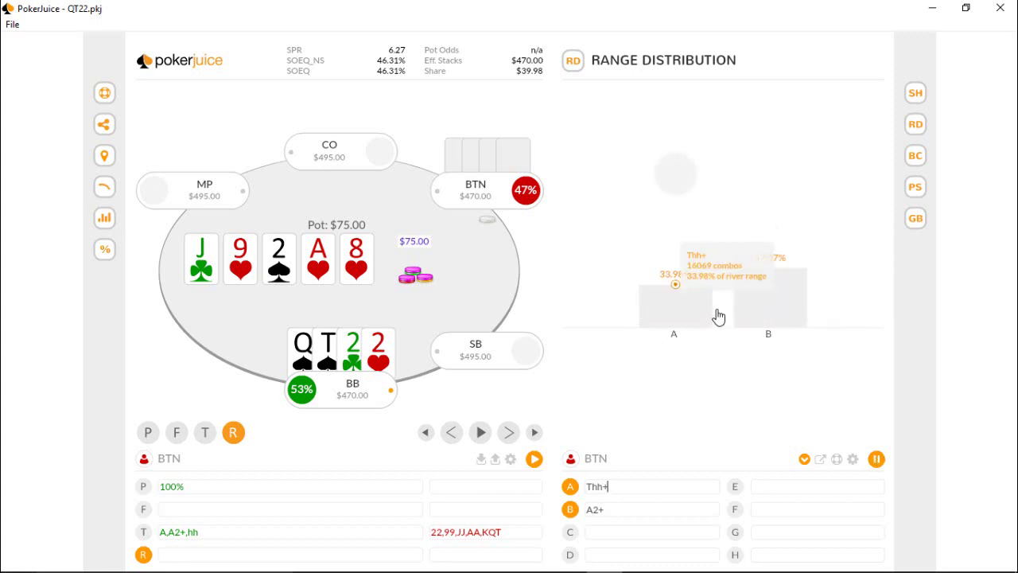
pyautogui.click(570, 509)
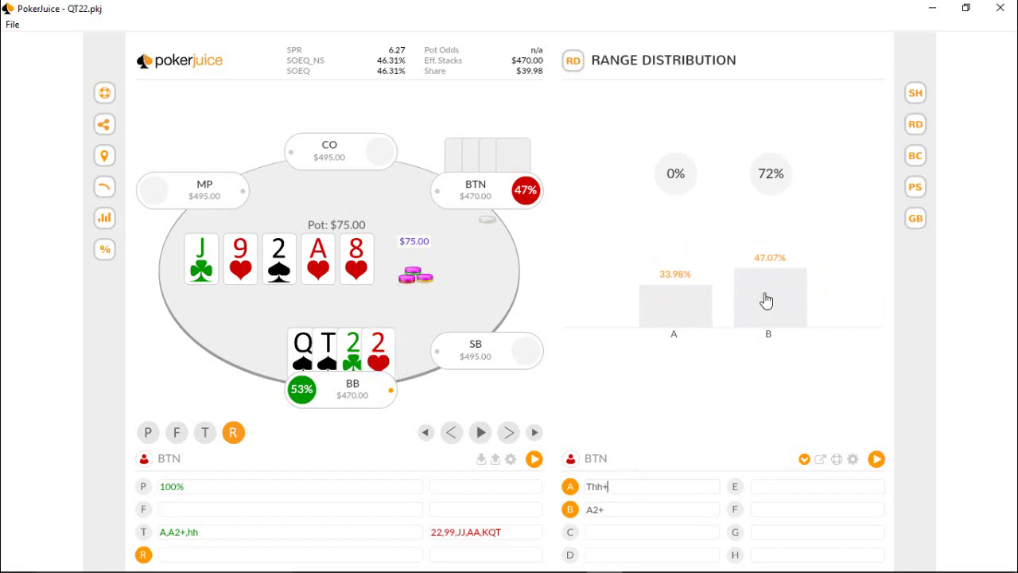
pyautogui.moveTo(766, 300)
# Play BB's $20 river bet and BTN's raise to $135, making the pot $230.
pyautogui.click(506, 437)
pyautogui.moveTo(356, 325)
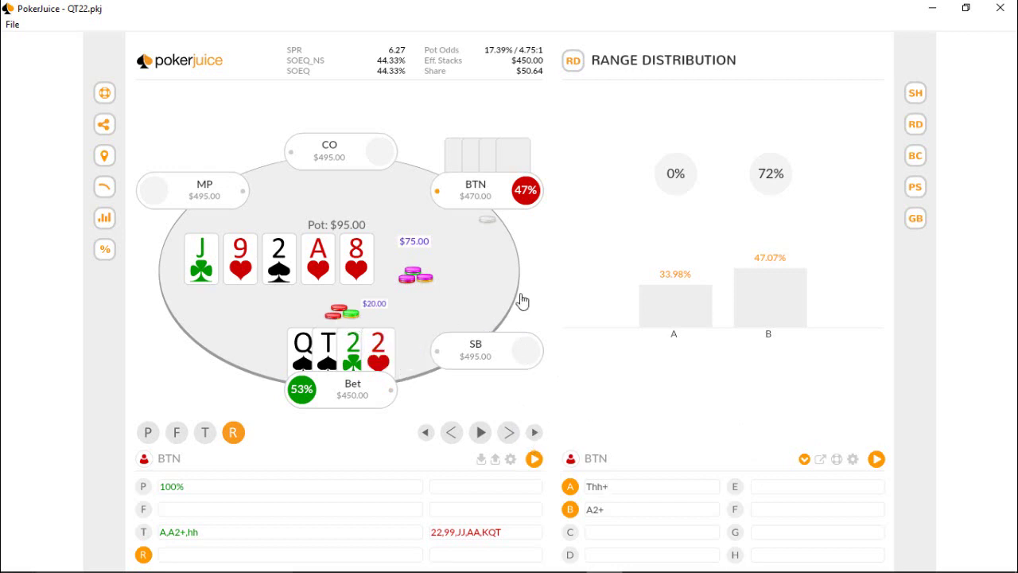
pyautogui.moveTo(330, 278)
pyautogui.moveTo(362, 278)
pyautogui.click(507, 436)
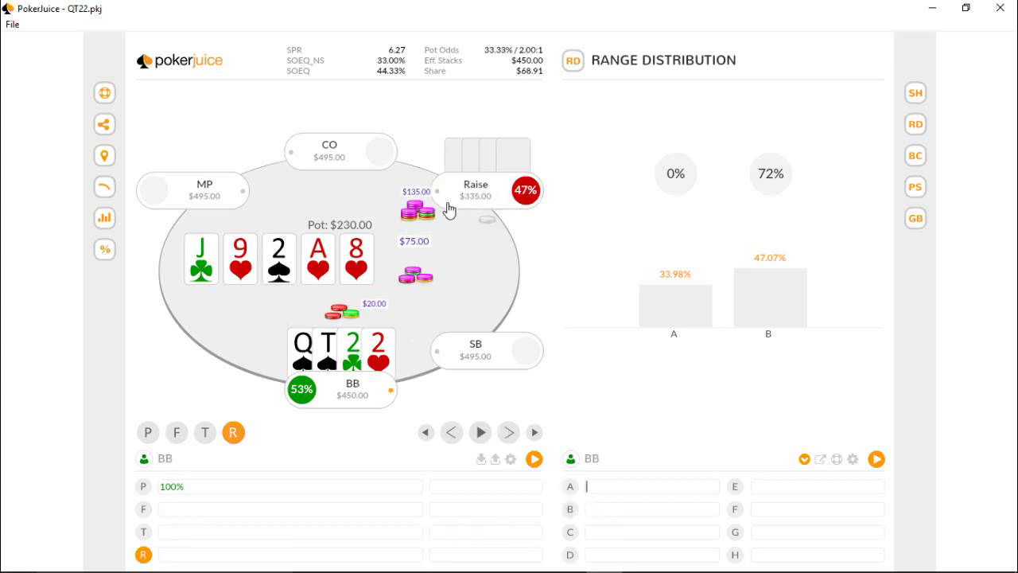
# Open Bluff Catch for BTN with value bets Qhh+, checks A+ and blockers Kh.
pyautogui.click(915, 156)
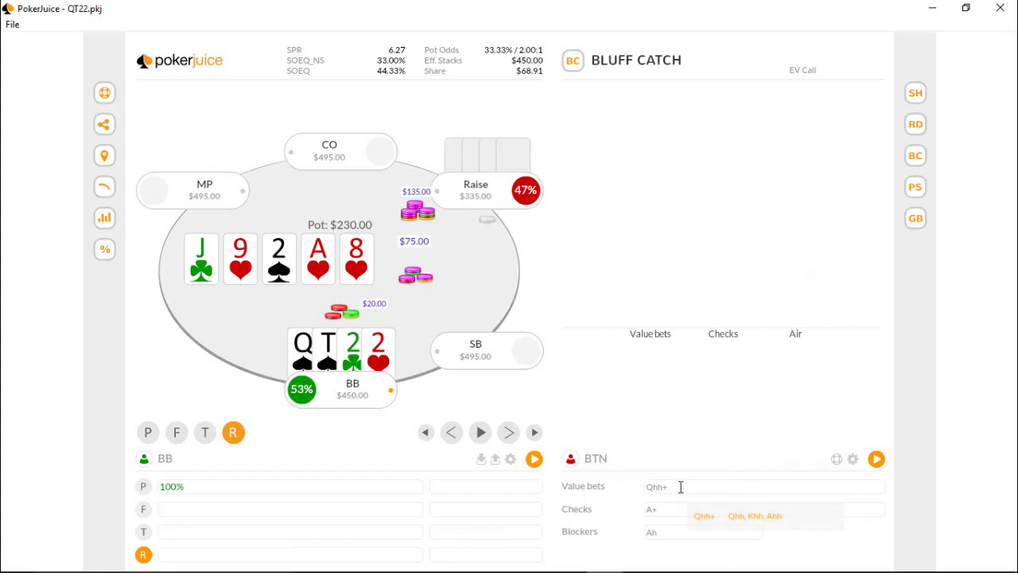
pyautogui.moveTo(685, 492)
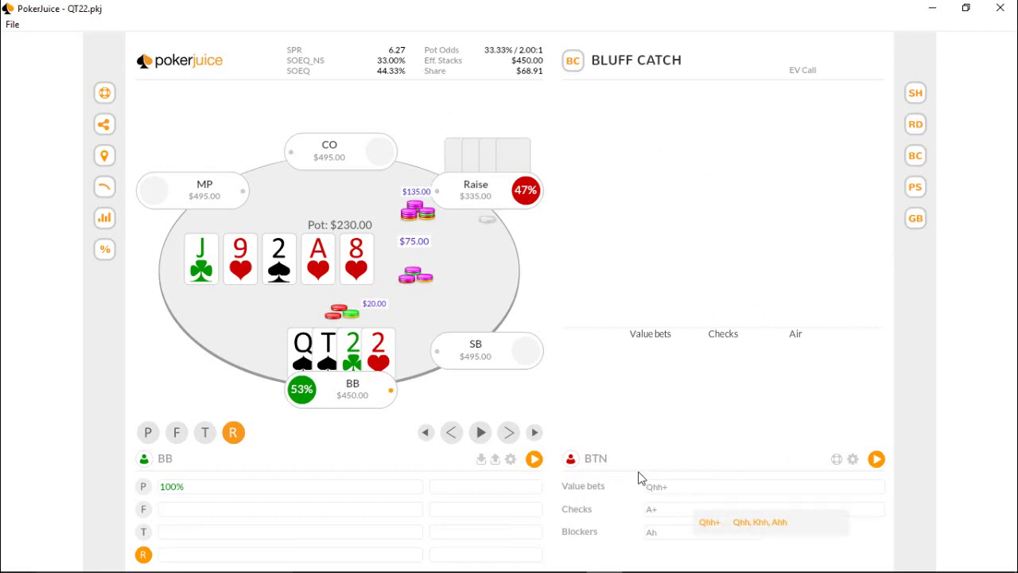
pyautogui.click(664, 512)
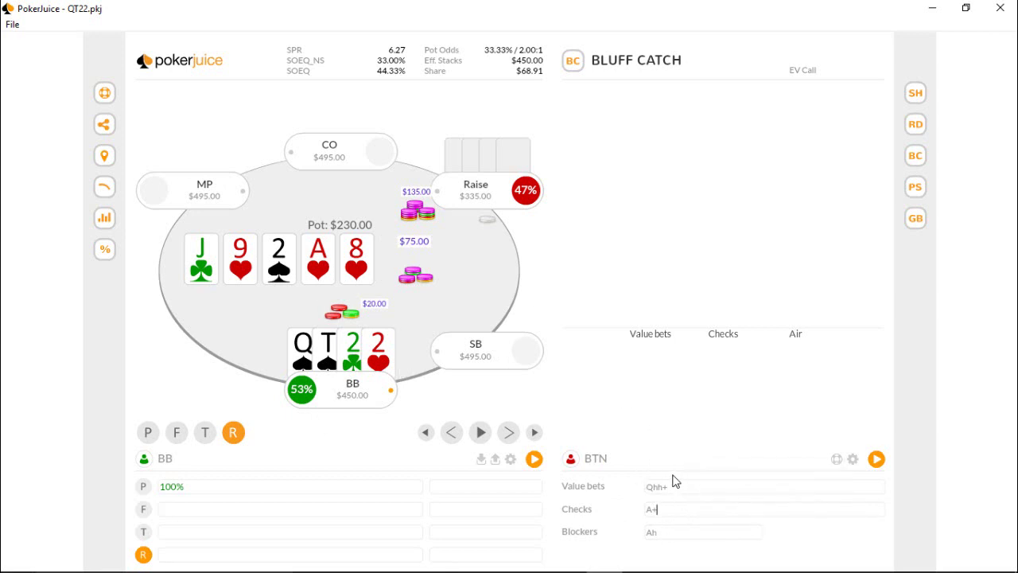
pyautogui.moveTo(691, 487)
# Run the Bluff Catch for BTN, giving EV Call $-115.00 with value bets 20.19%, checks 79.81%.
pyautogui.click(876, 460)
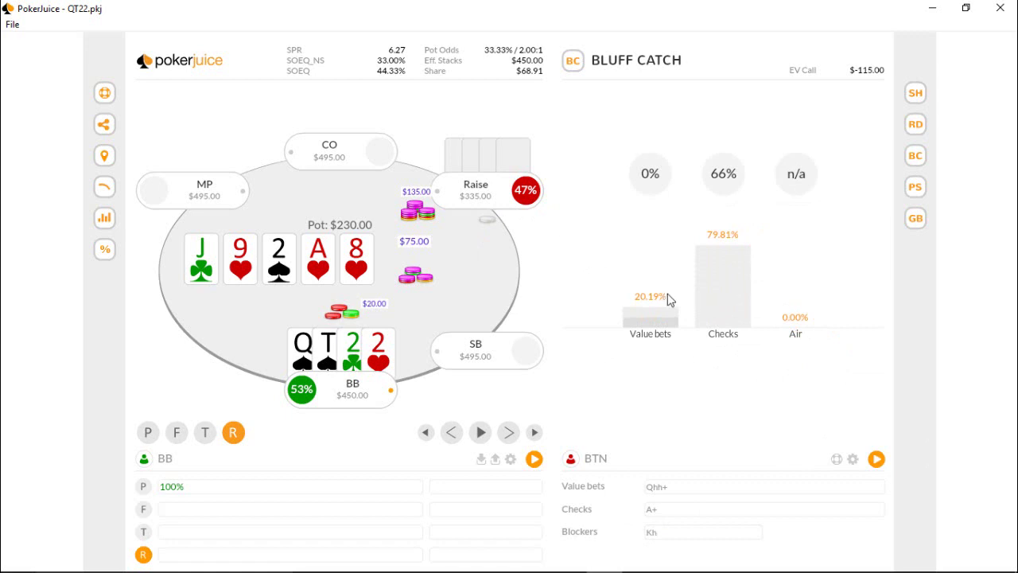
pyautogui.moveTo(714, 290)
pyautogui.moveTo(635, 306)
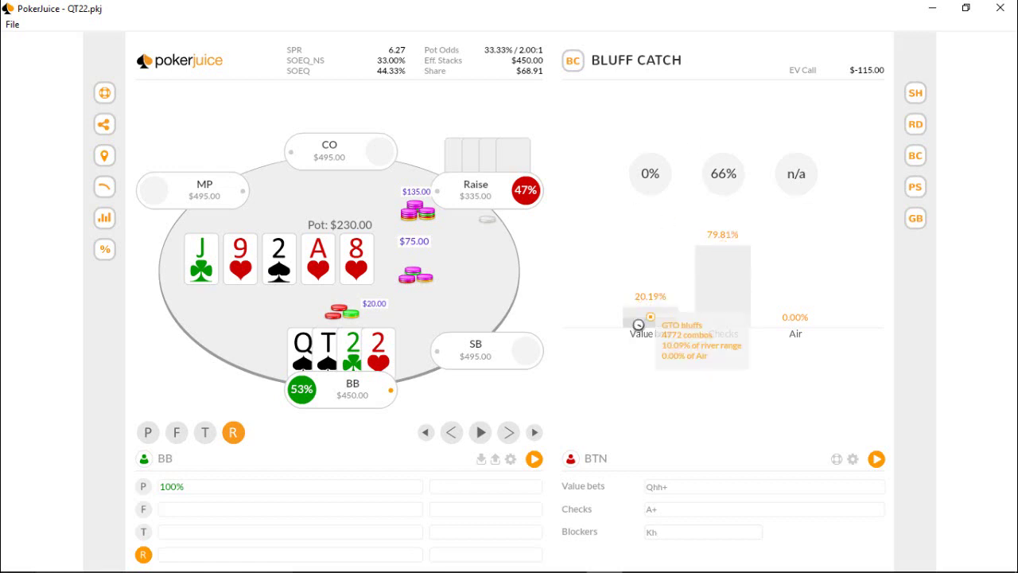
pyautogui.moveTo(657, 324)
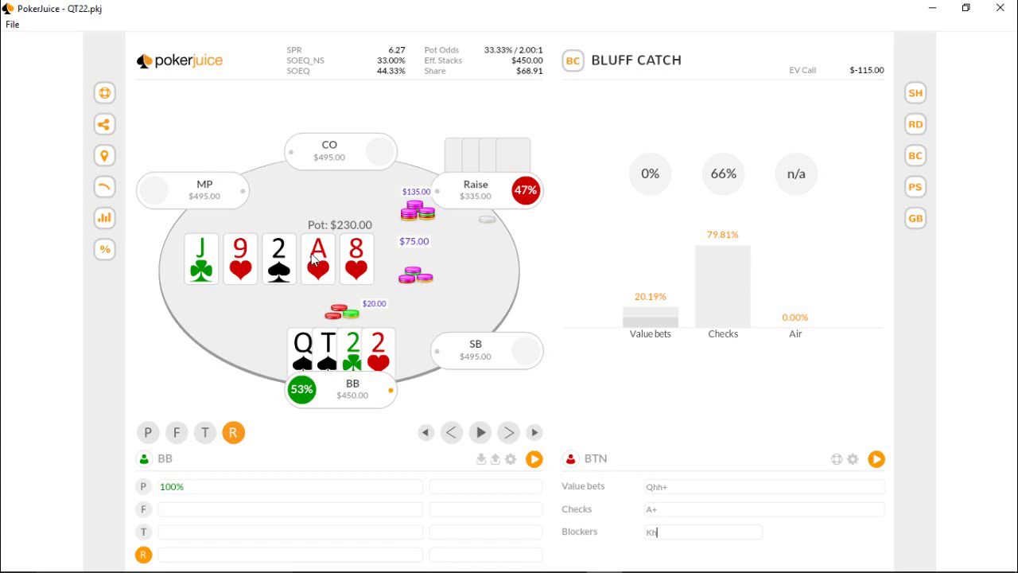
pyautogui.moveTo(362, 340)
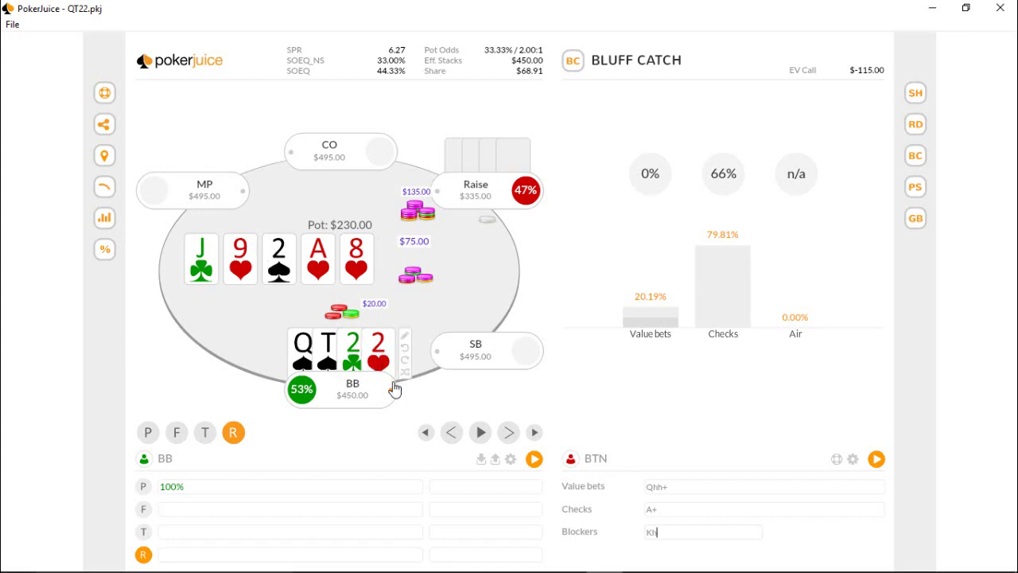
pyautogui.moveTo(295, 390)
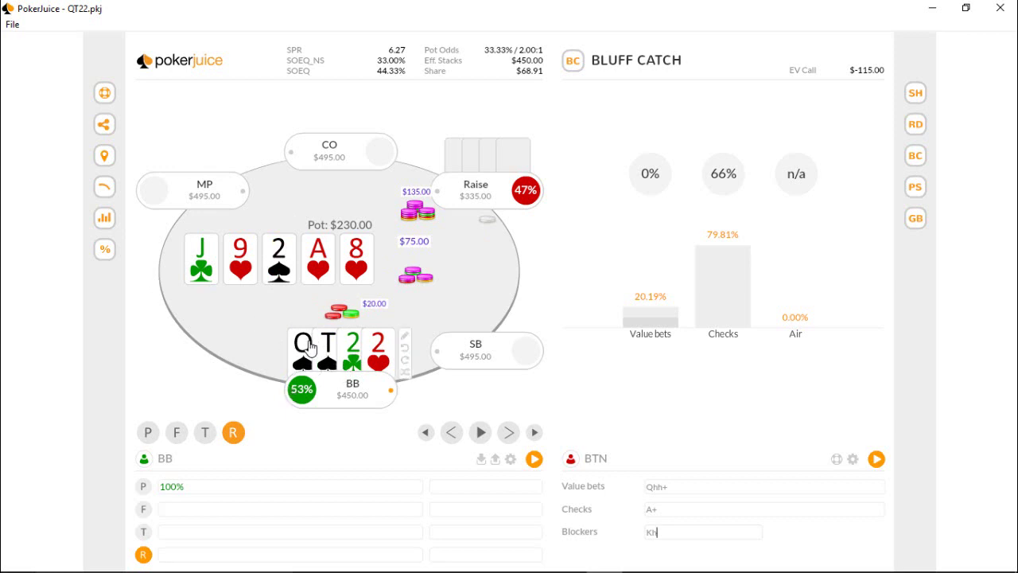